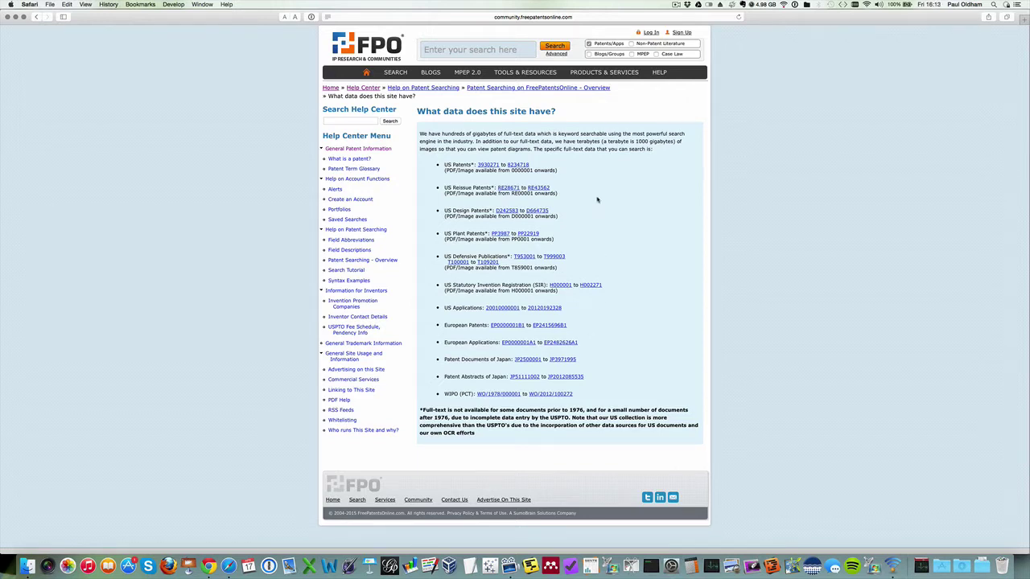
# Search the patent database for pizza, view the first matching patent application, and return to the result list.
pyautogui.click(455, 49)
pyautogui.write('pizza')
pyautogui.press('Return')
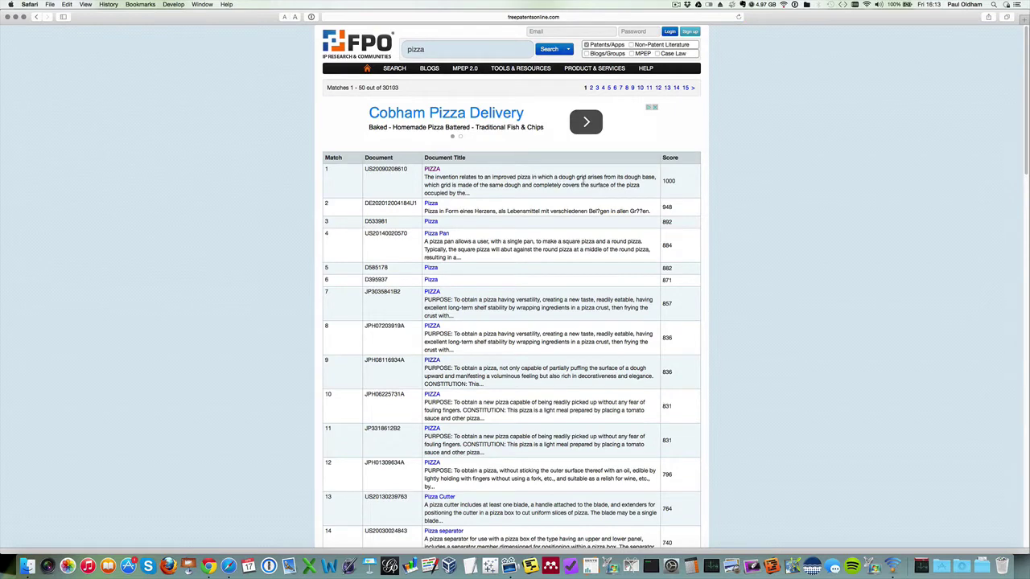
pyautogui.click(432, 169)
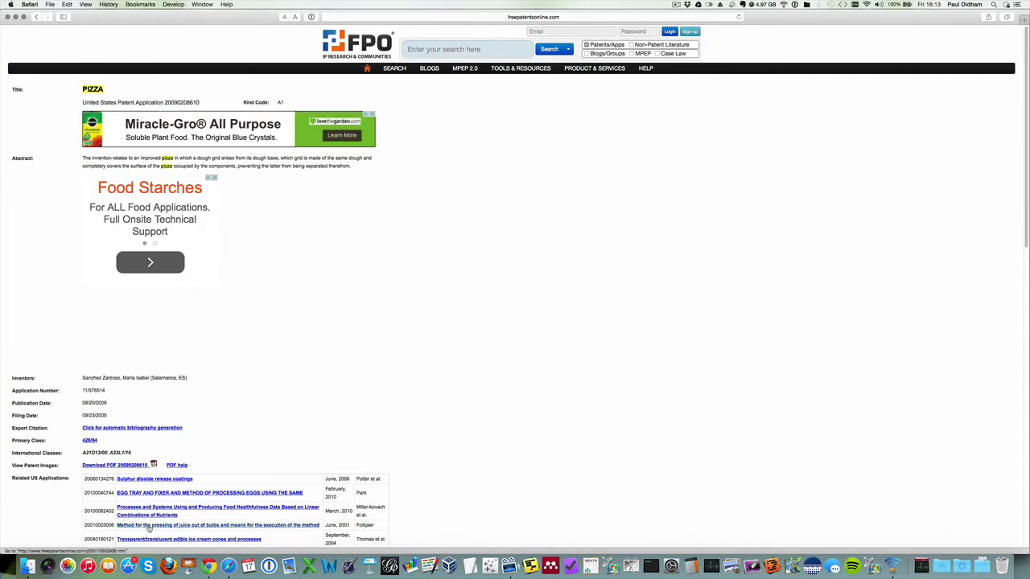
pyautogui.click(36, 17)
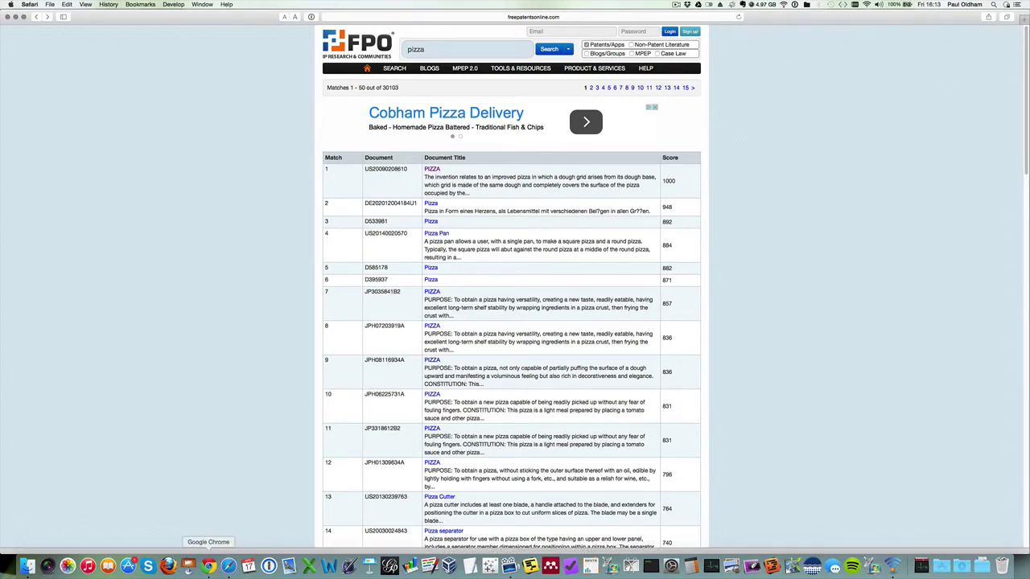
# Switch to Chrome and run a patent search with pizza in the Claim(s) field of the Quick Search form.
pyautogui.click(208, 566)
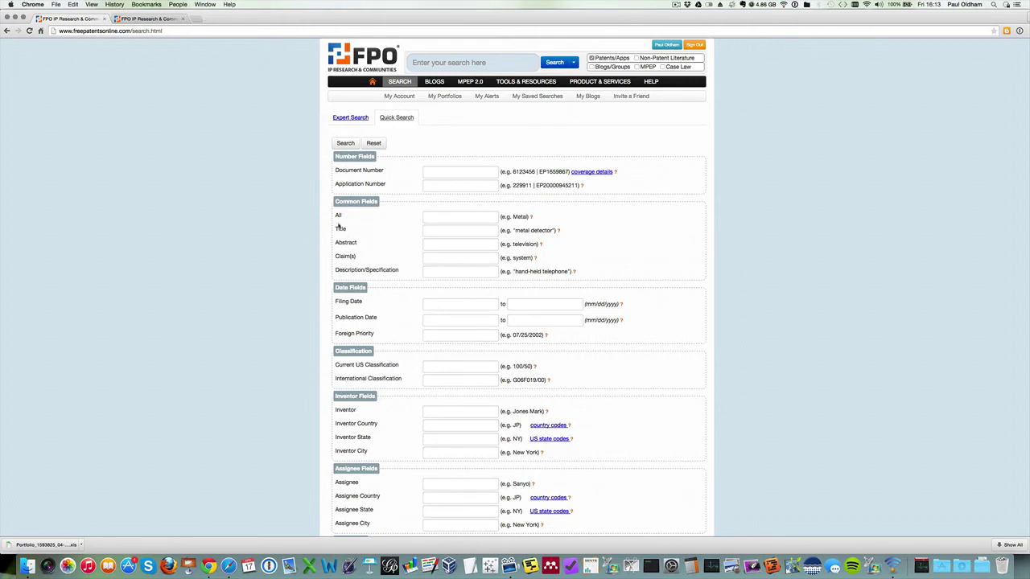
pyautogui.click(438, 258)
pyautogui.scroll(-8, 499, 355)
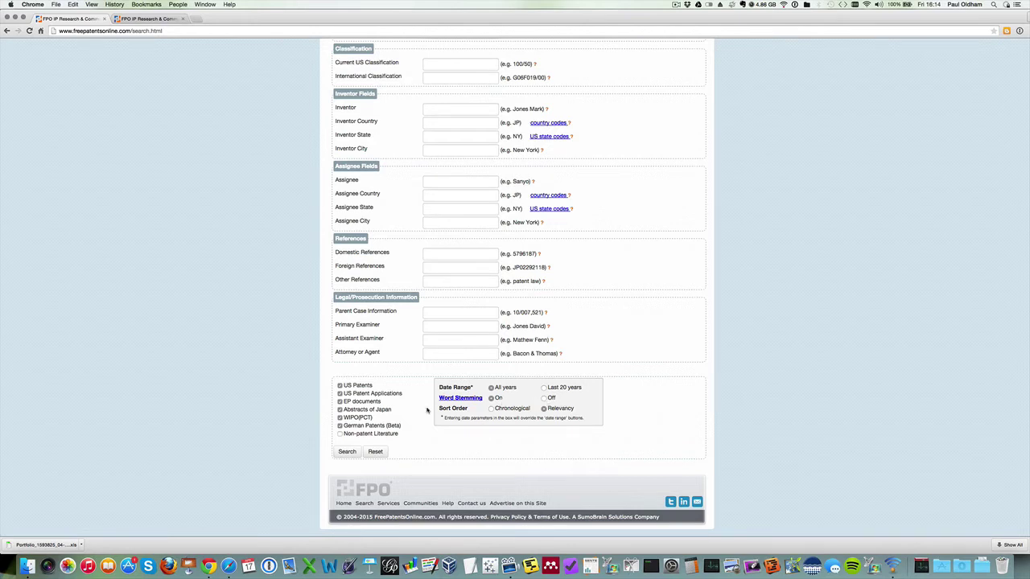
pyautogui.scroll(1, 481, 409)
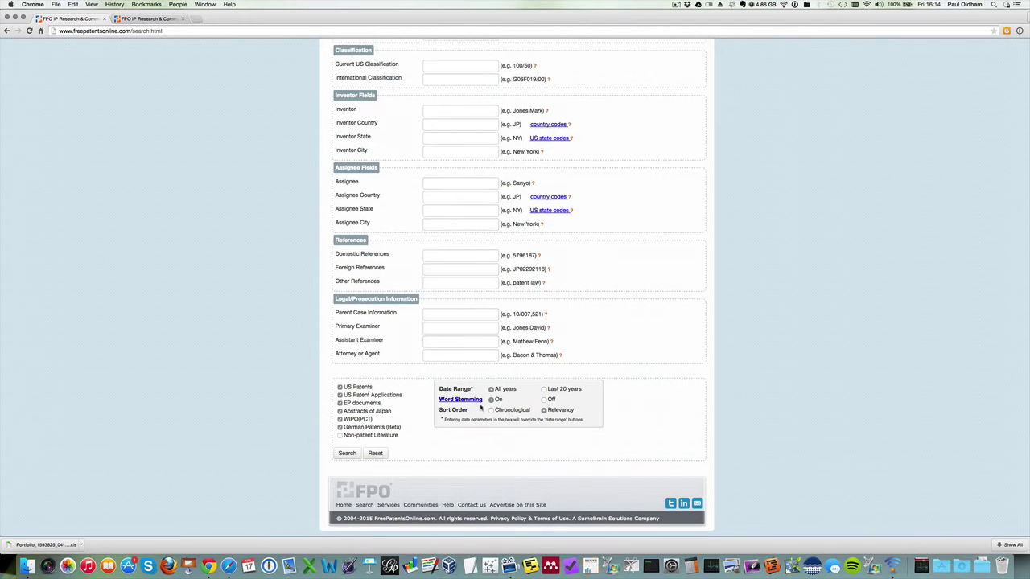
pyautogui.scroll(10, 482, 409)
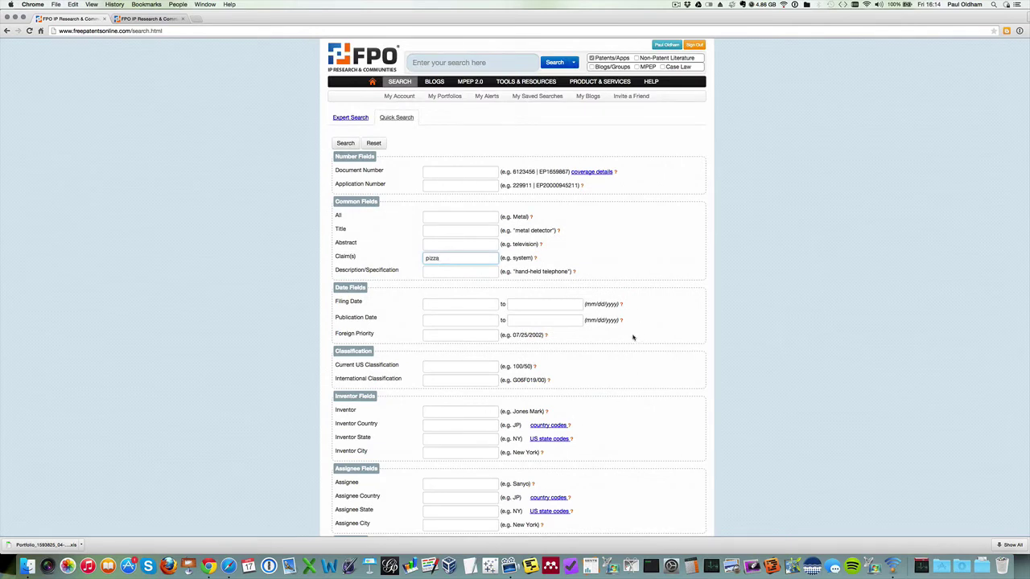
pyautogui.scroll(-10, 632, 338)
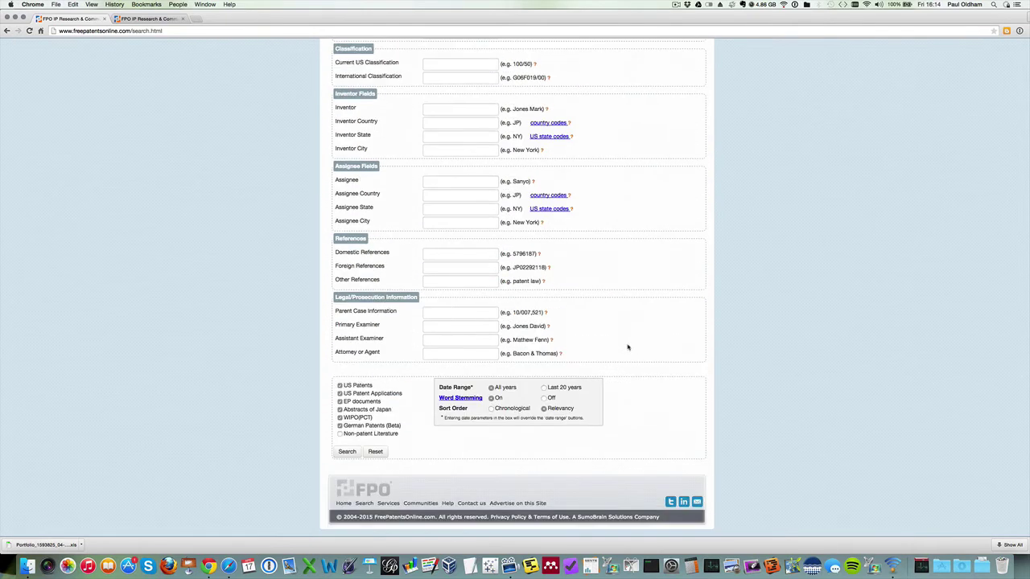
pyautogui.click(347, 451)
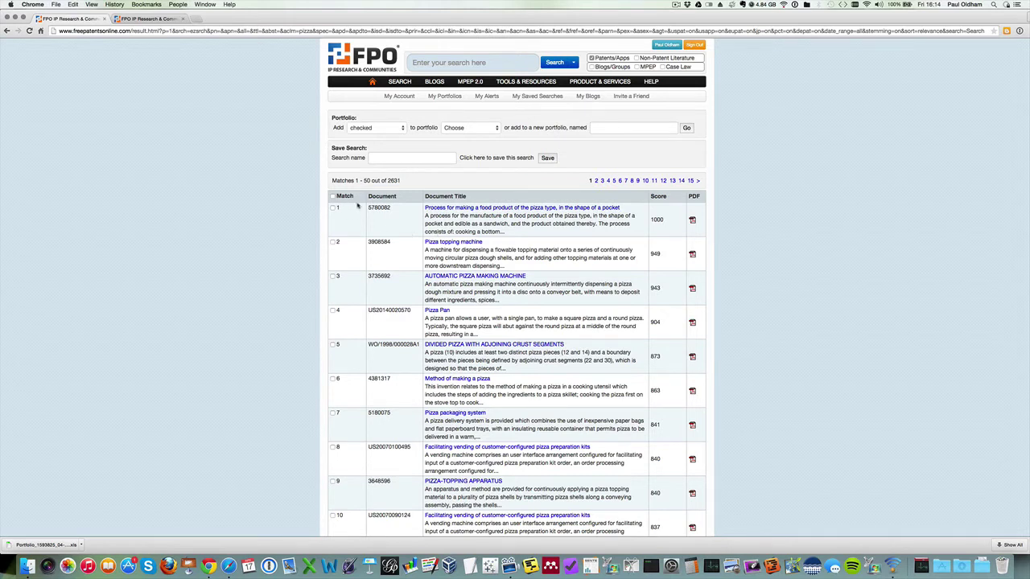
# Select all results on the page, fill in pizza as the search name, and add the checked documents to the pizza portfolio.
pyautogui.click(332, 197)
pyautogui.click(373, 158)
pyautogui.click(452, 158)
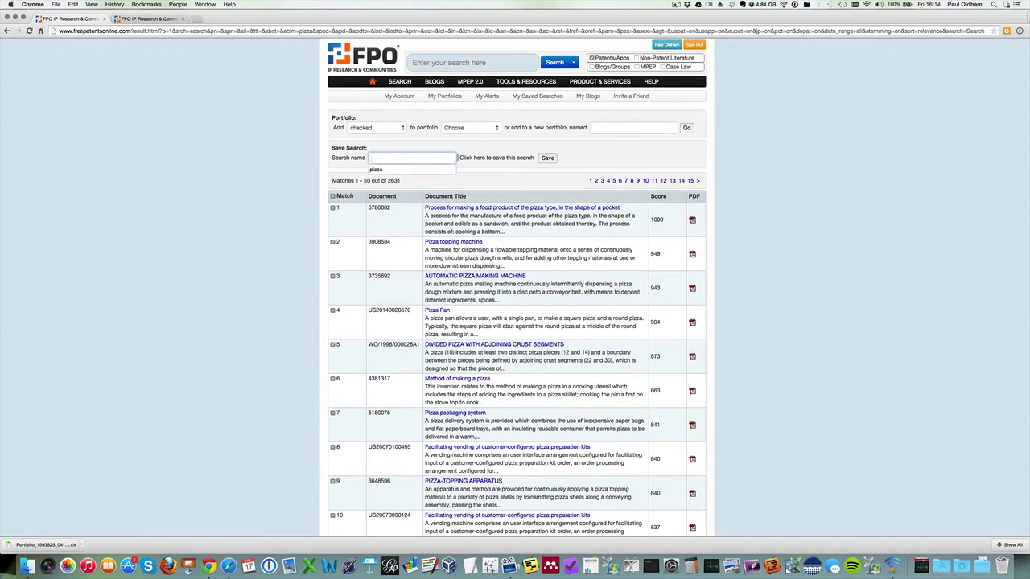
pyautogui.press('Down')
pyautogui.press('Return')
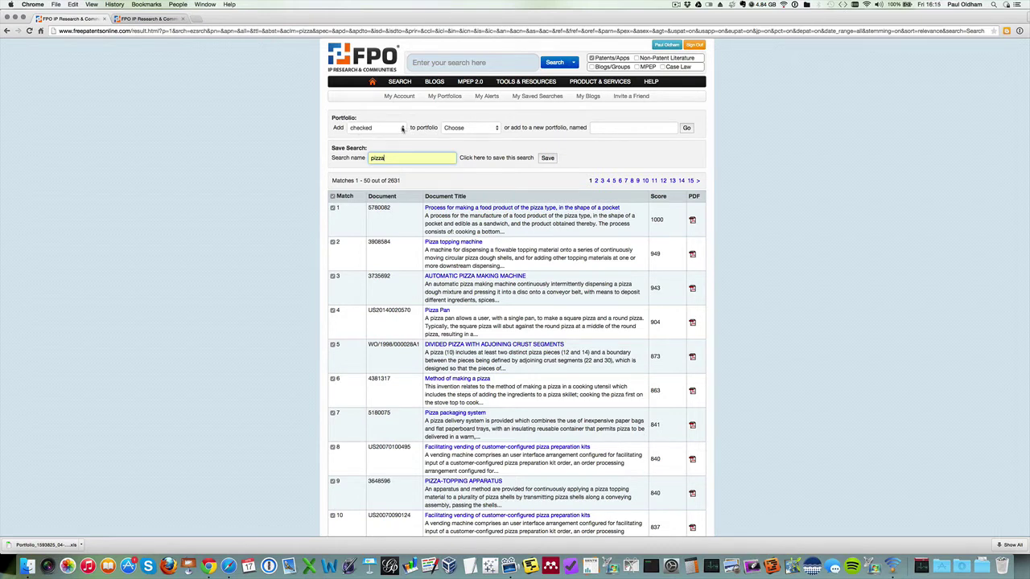
pyautogui.click(497, 127)
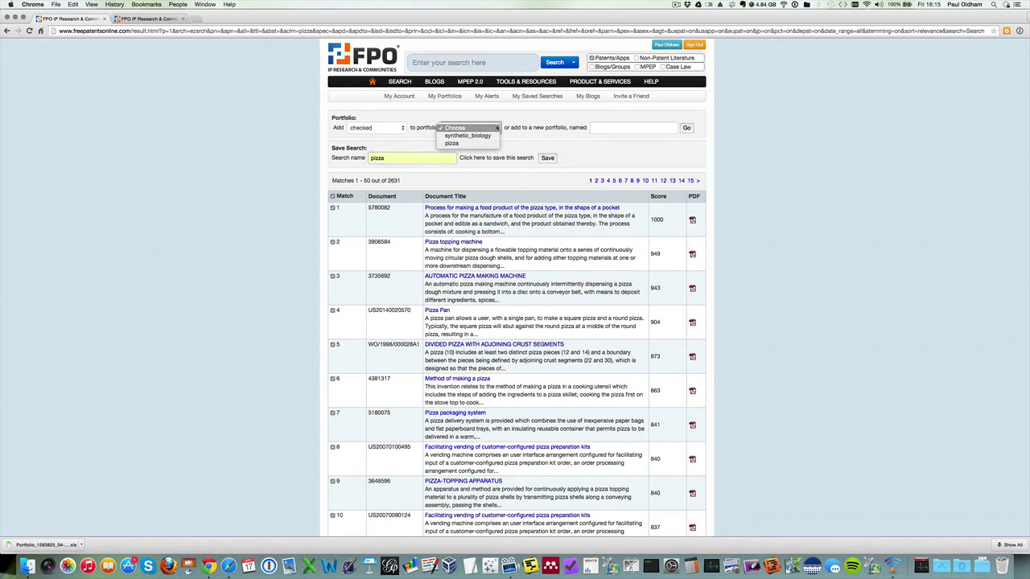
pyautogui.click(494, 142)
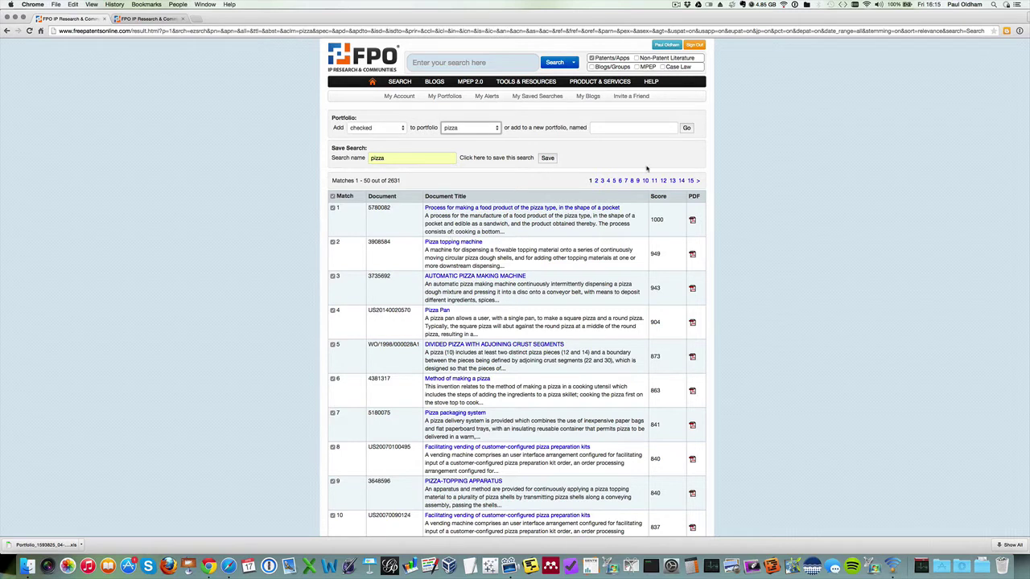
pyautogui.click(687, 128)
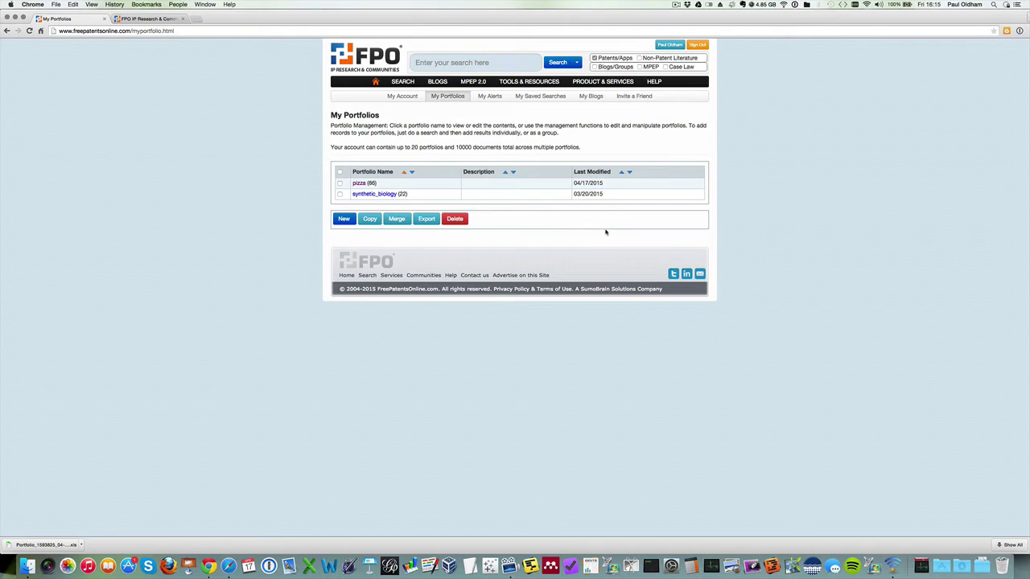
# Open the pizza portfolio and set its document list to show 200 items per page.
pyautogui.click(359, 184)
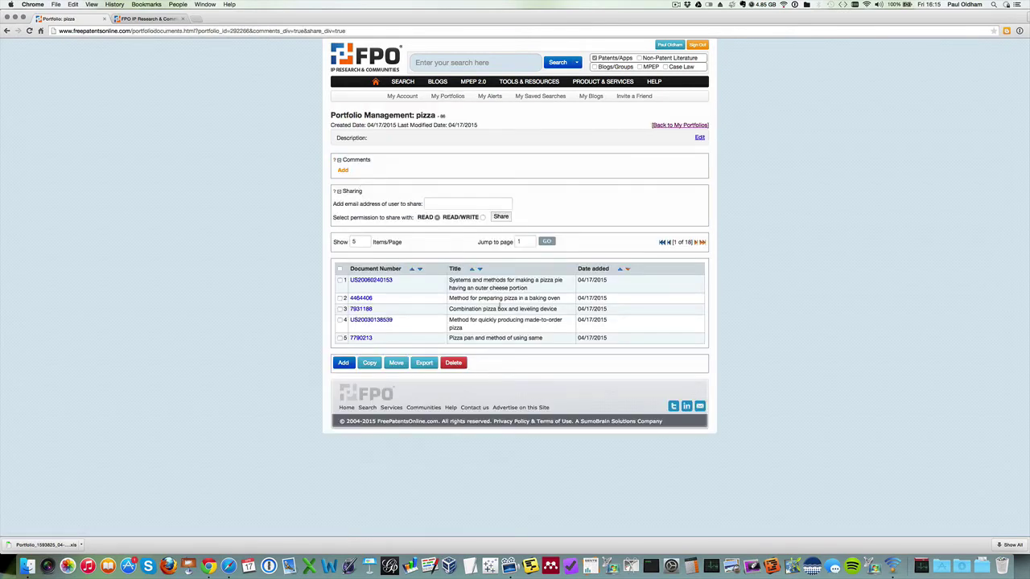
pyautogui.click(366, 241)
pyautogui.press('BackSpace')
pyautogui.write('2000')
pyautogui.press('BackSpace')
pyautogui.click(546, 242)
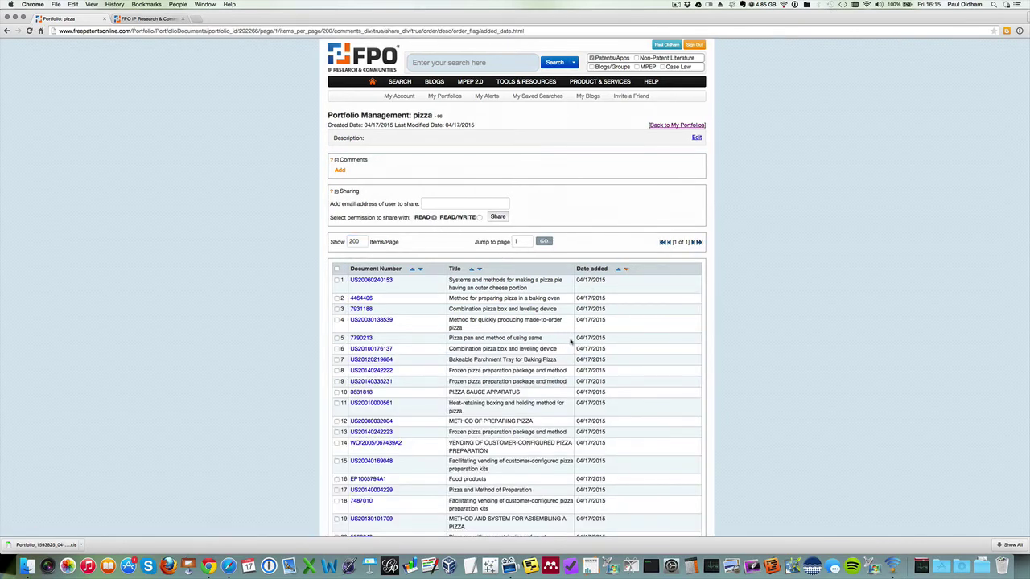
# Select every document in the pizza portfolio and open the export options for the selected documents.
pyautogui.scroll(-2, 569, 341)
pyautogui.scroll(-2, 568, 341)
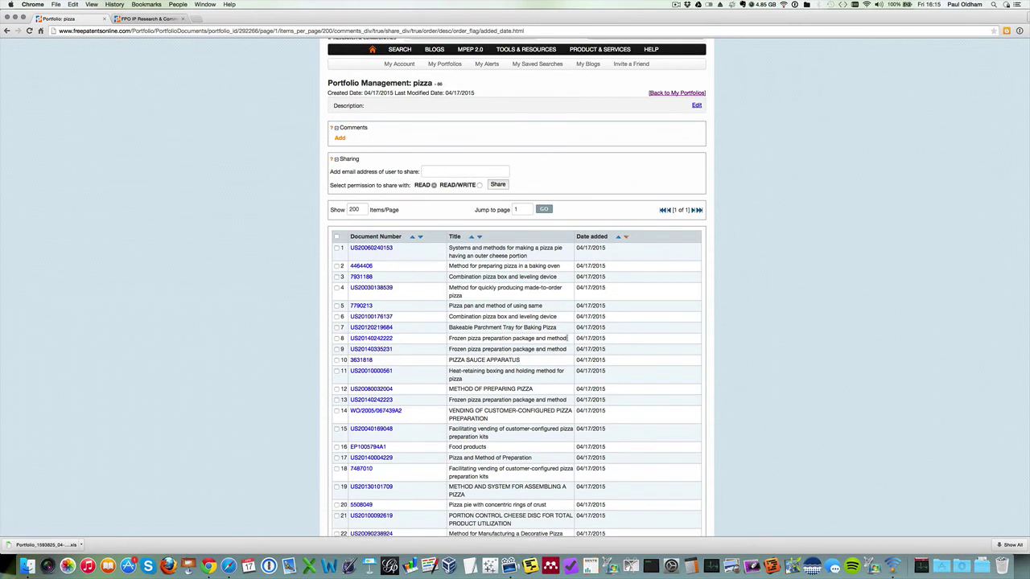
pyautogui.scroll(3, 568, 339)
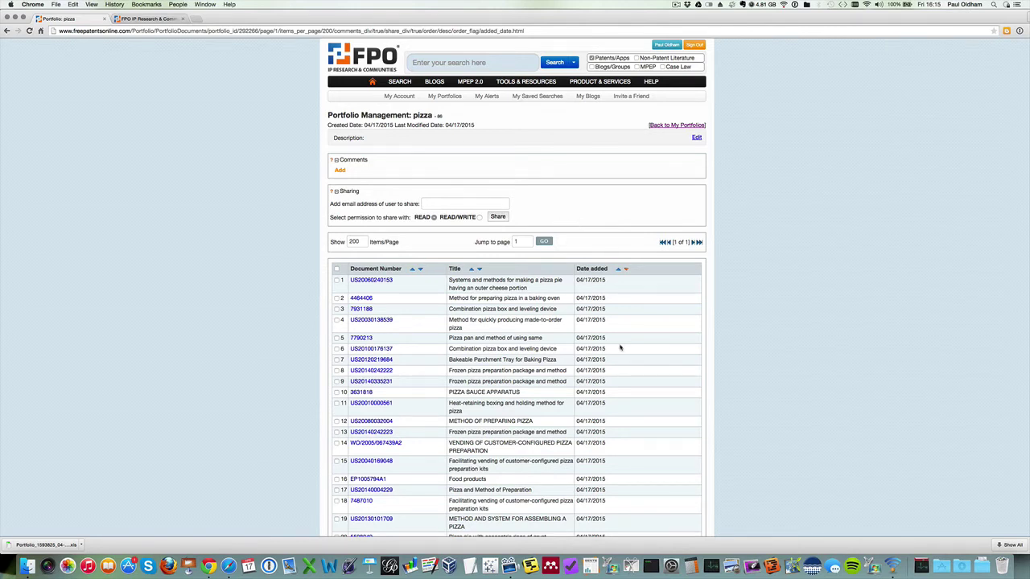
pyautogui.scroll(-10, 620, 347)
pyautogui.scroll(-13, 586, 325)
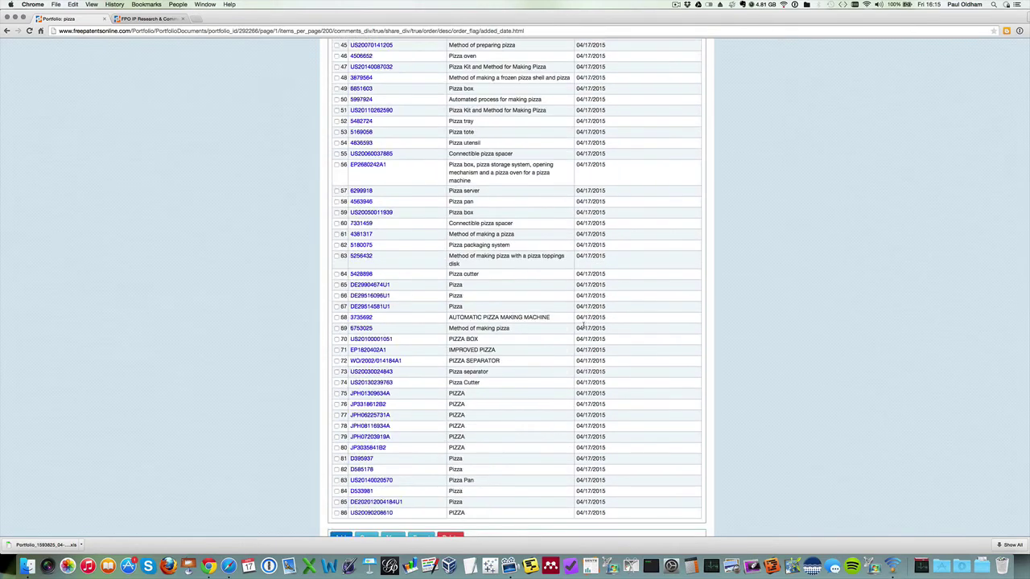
pyautogui.scroll(20, 581, 325)
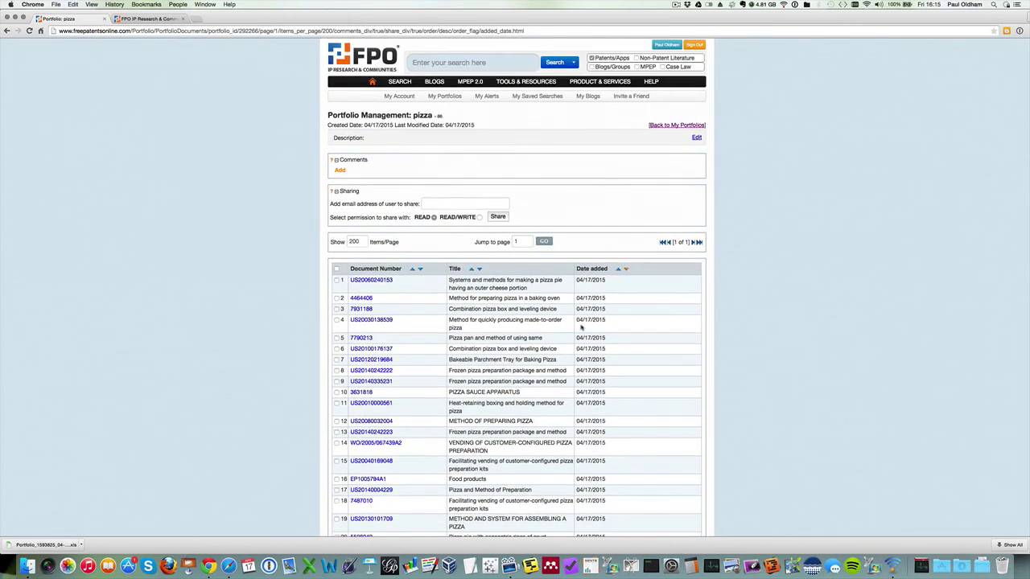
pyautogui.click(337, 271)
pyautogui.scroll(-3, 622, 410)
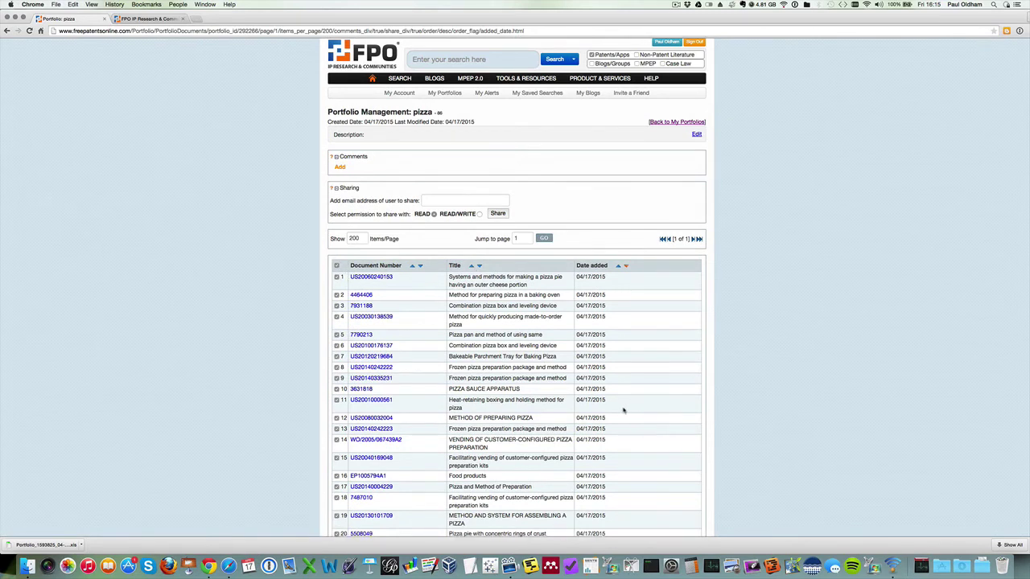
pyautogui.scroll(-18, 622, 411)
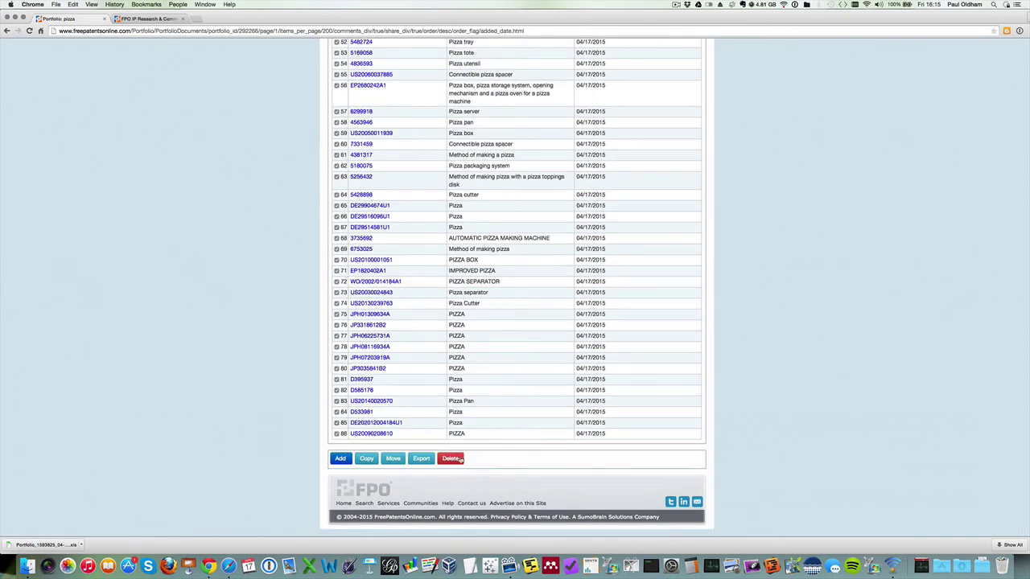
pyautogui.click(422, 458)
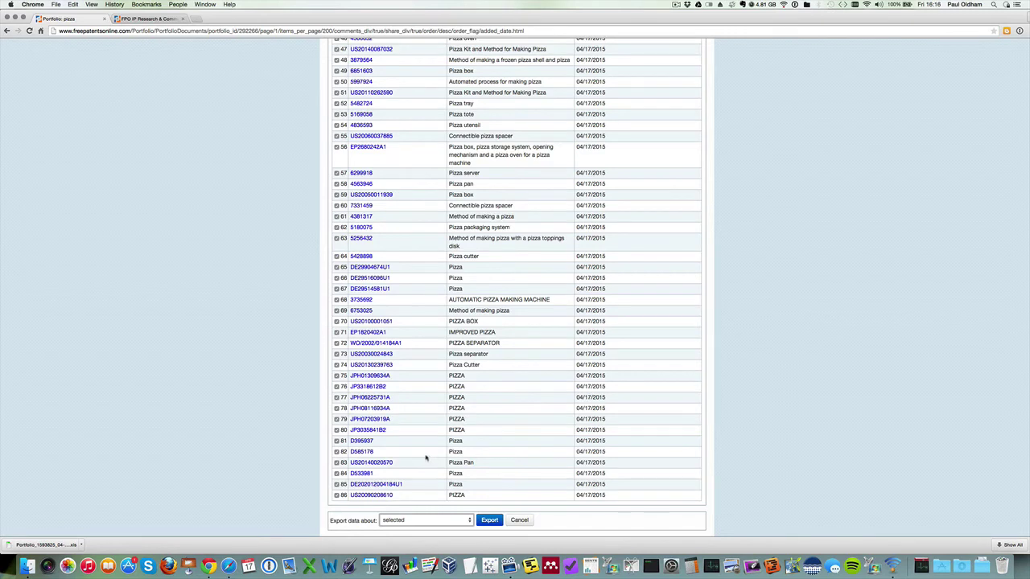
# Open the downloaded portfolio .xls file in Excel, enlarge its window to fill the screen, and set the zoom to 200%.
pyautogui.click(64, 544)
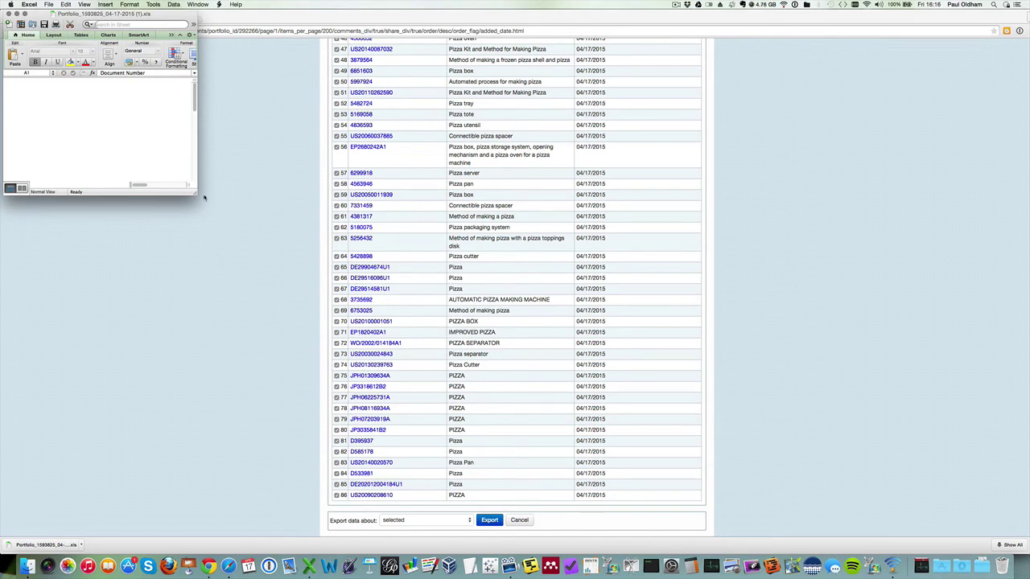
pyautogui.moveTo(193, 193); pyautogui.dragTo(730, 481)
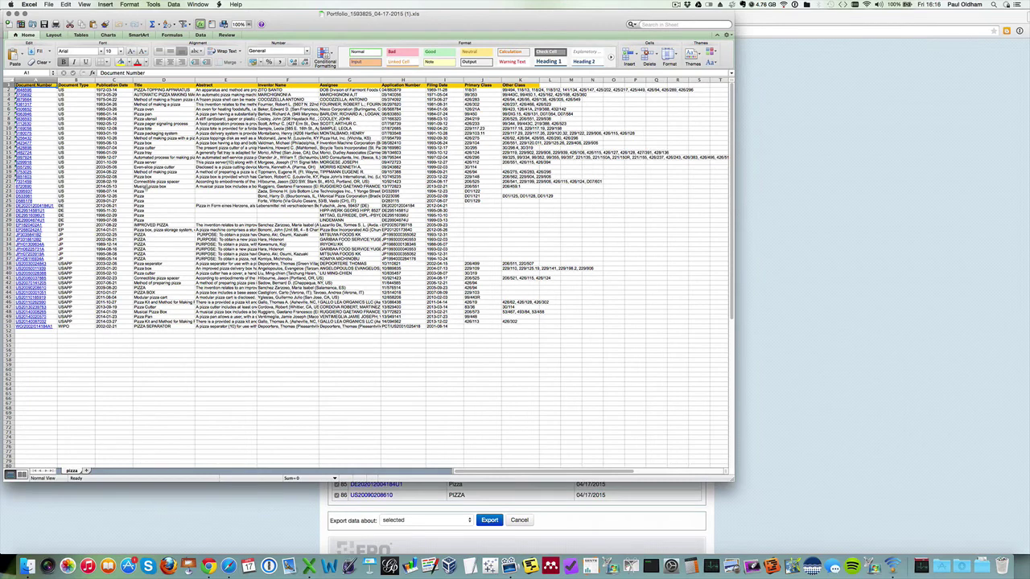
pyautogui.click(249, 24)
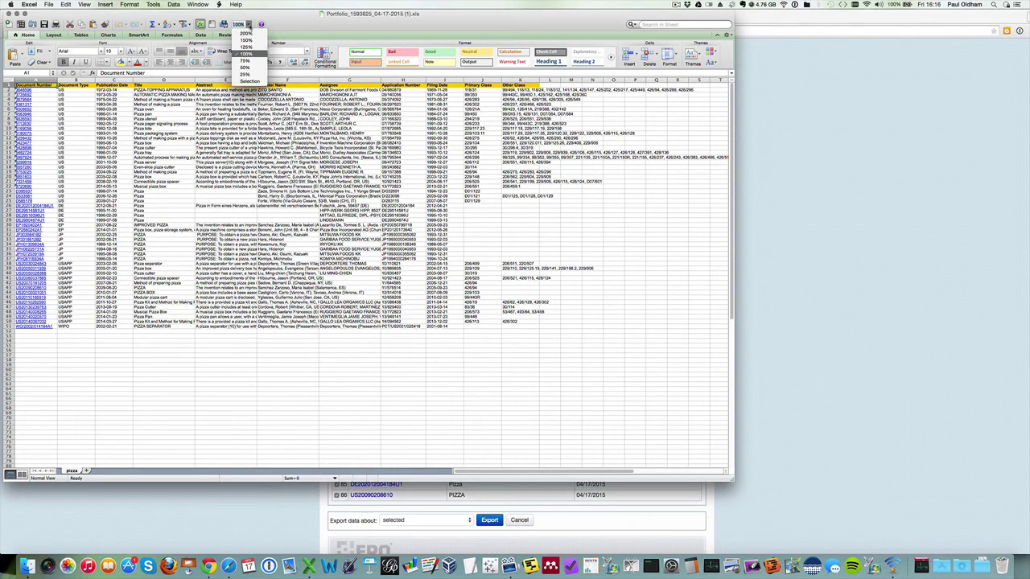
pyautogui.click(252, 37)
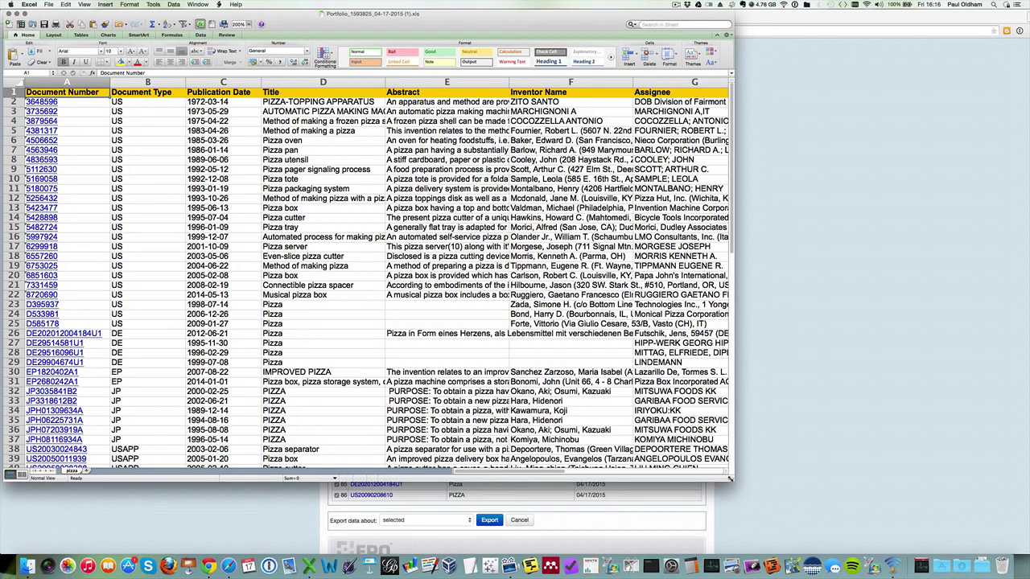
pyautogui.moveTo(730, 479); pyautogui.dragTo(1016, 555)
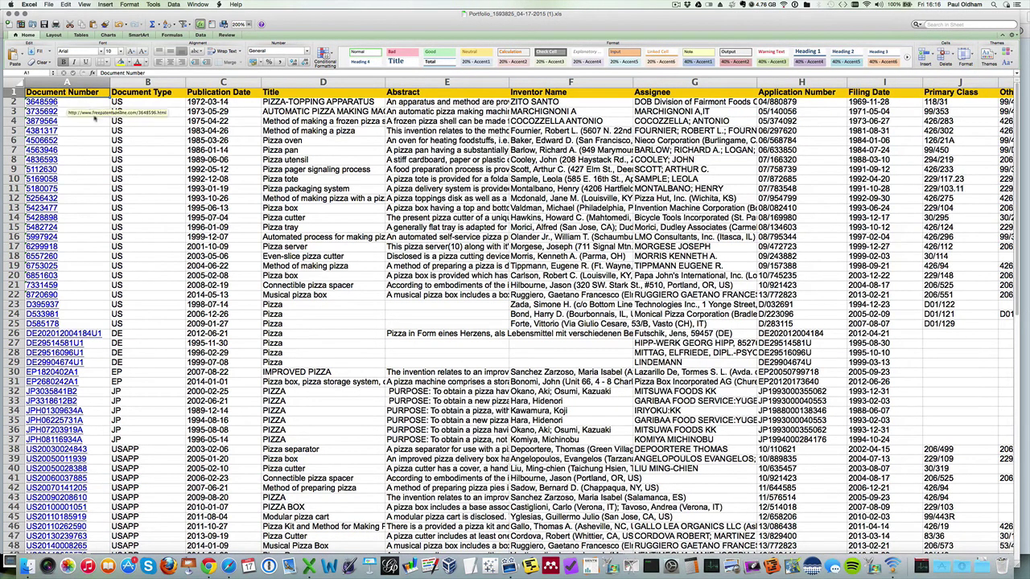
# Examine the exported patent data, including the document number, document type, publication date, title, inventor name and assignee columns.
pyautogui.scroll(-1, 71, 196)
pyautogui.scroll(1, 71, 196)
pyautogui.scroll(-1, 71, 196)
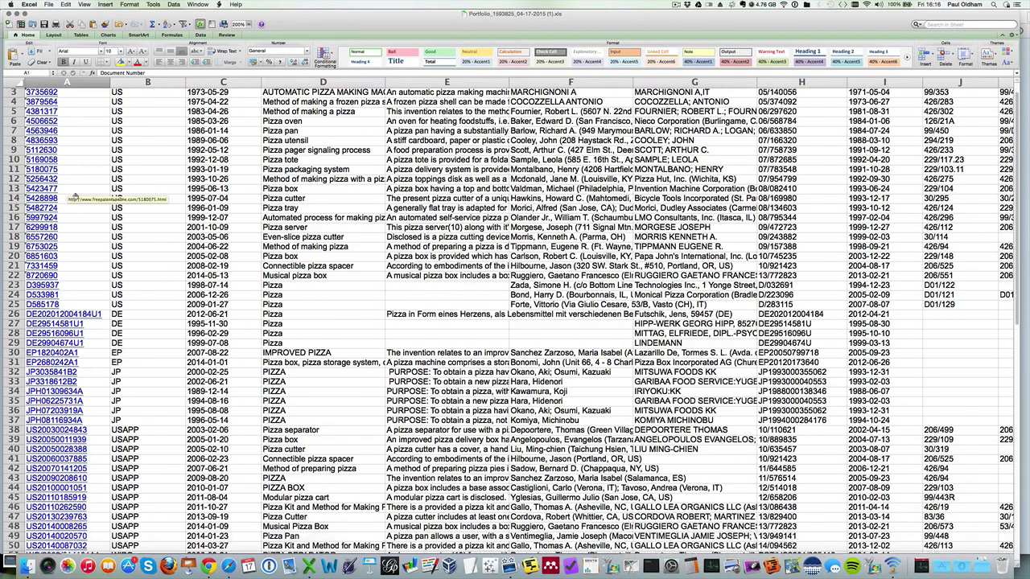
pyautogui.scroll(1, 70, 197)
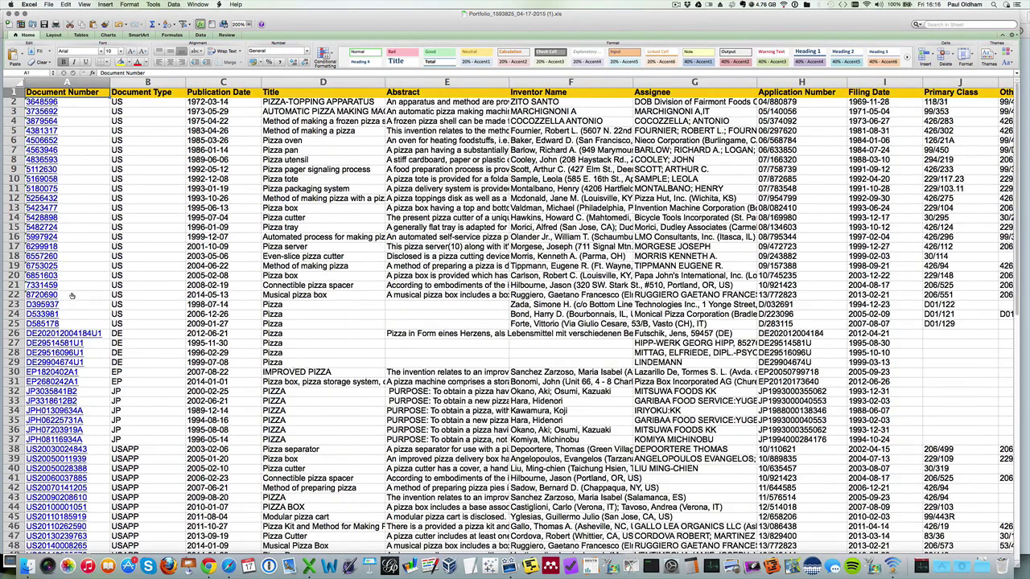
pyautogui.scroll(-1, 73, 296)
pyautogui.scroll(1, 93, 219)
pyautogui.click(139, 105)
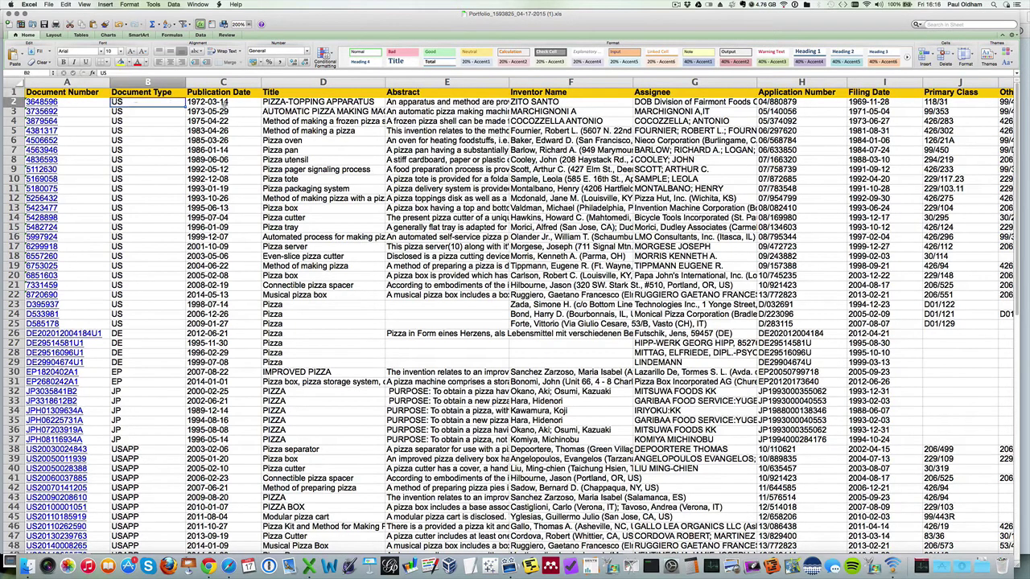
pyautogui.click(223, 106)
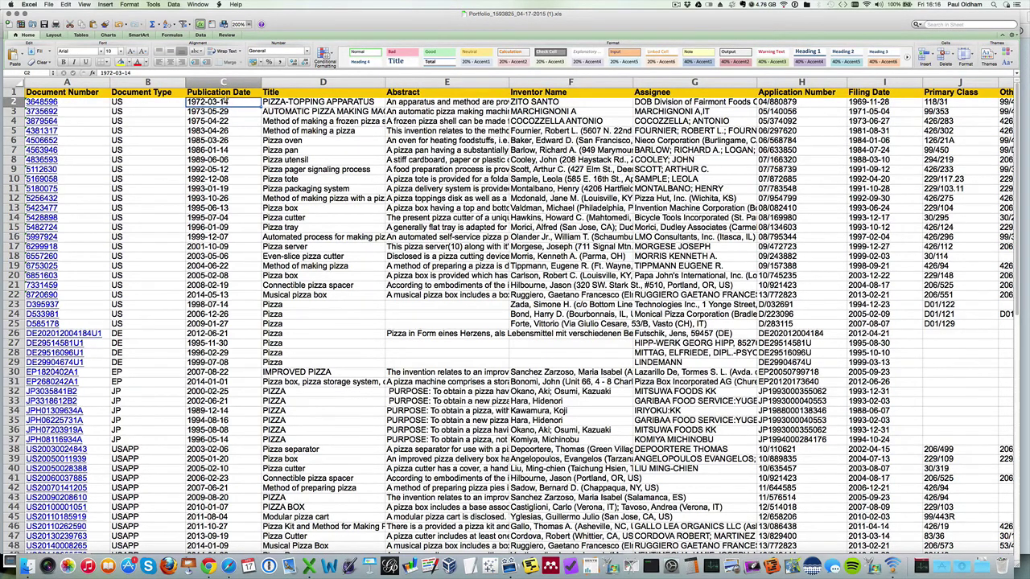
pyautogui.click(340, 103)
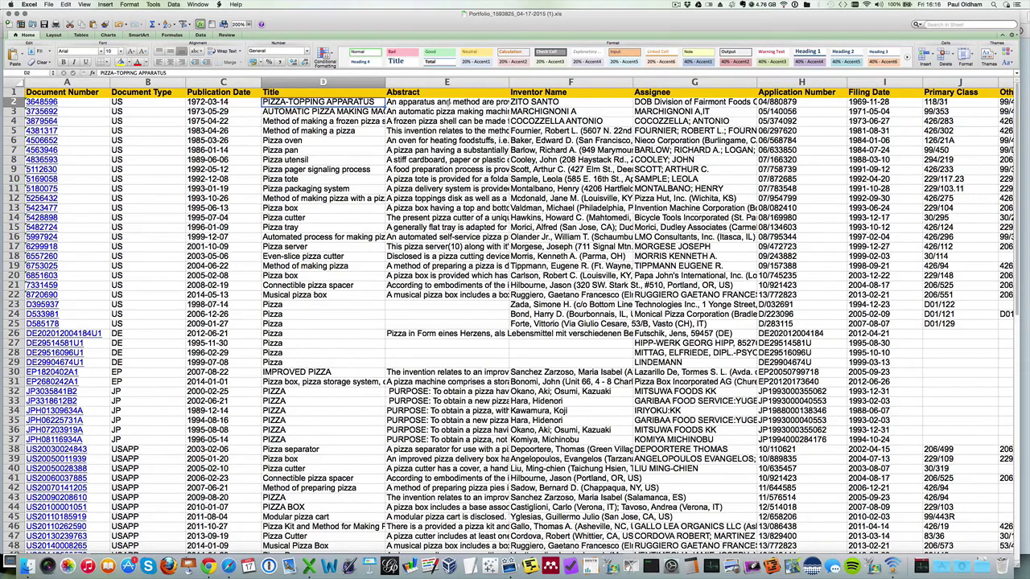
pyautogui.click(569, 105)
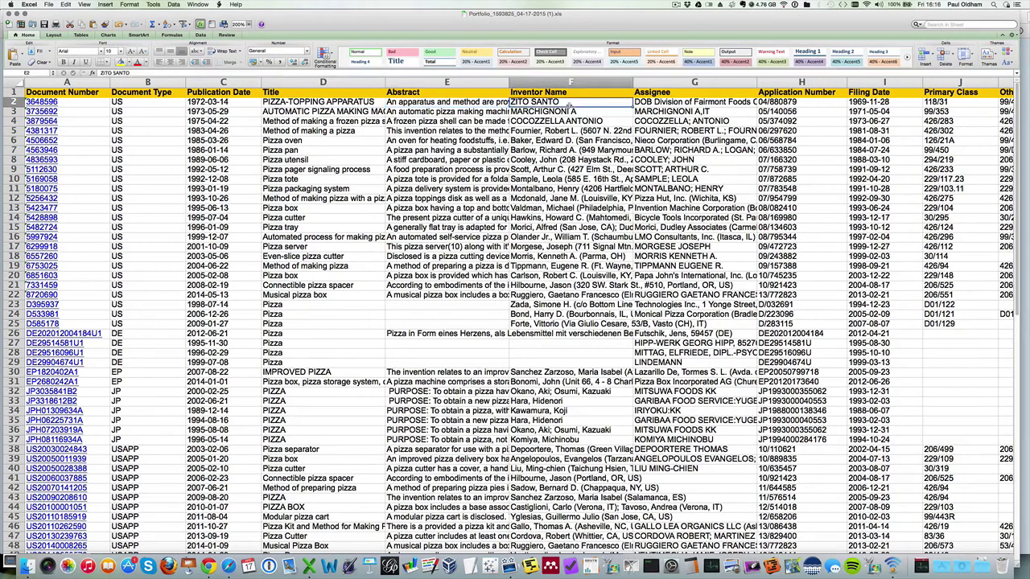
pyautogui.click(684, 104)
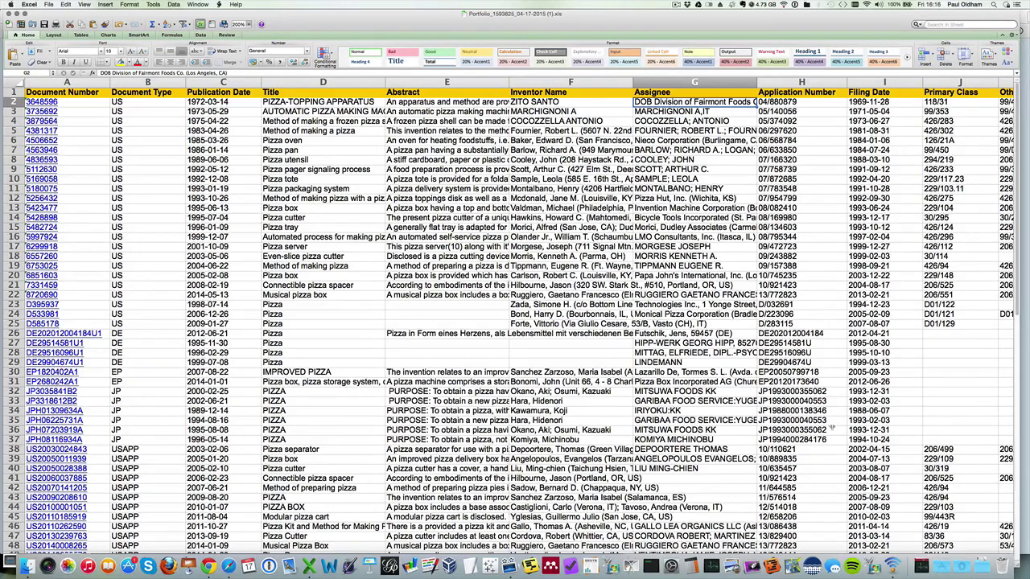
# Resize the workbook window to expose its lower edge and examine the application number, filing date, primary class and other class columns.
pyautogui.moveTo(1020, 519); pyautogui.dragTo(1012, 550)
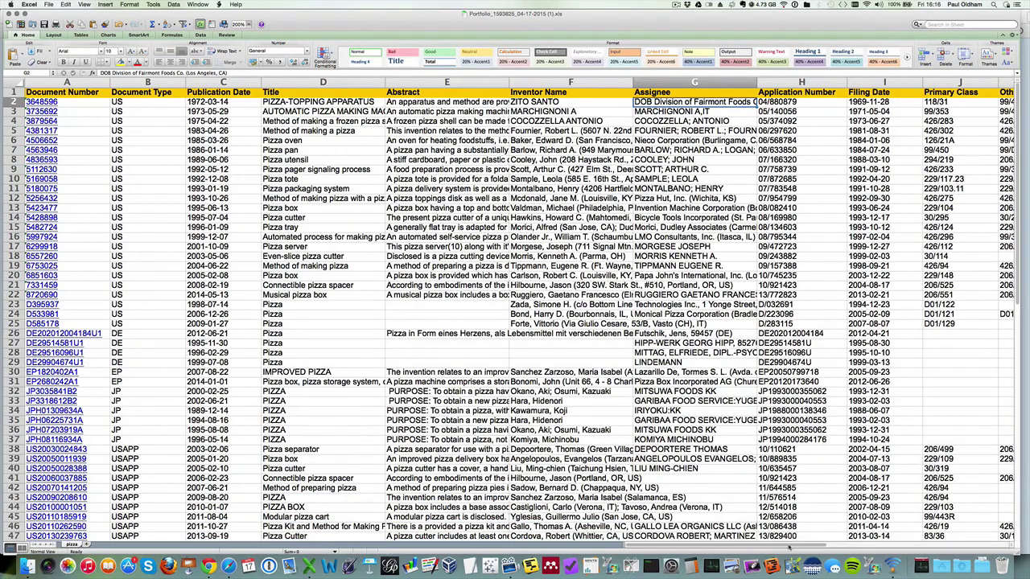
pyautogui.moveTo(788, 547); pyautogui.dragTo(868, 547)
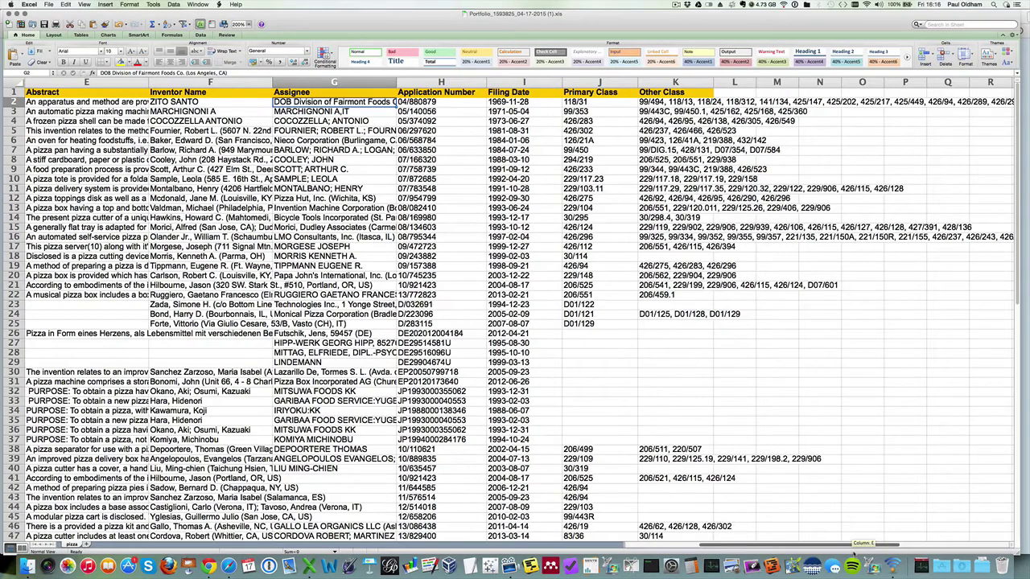
pyautogui.moveTo(867, 549); pyautogui.dragTo(873, 555)
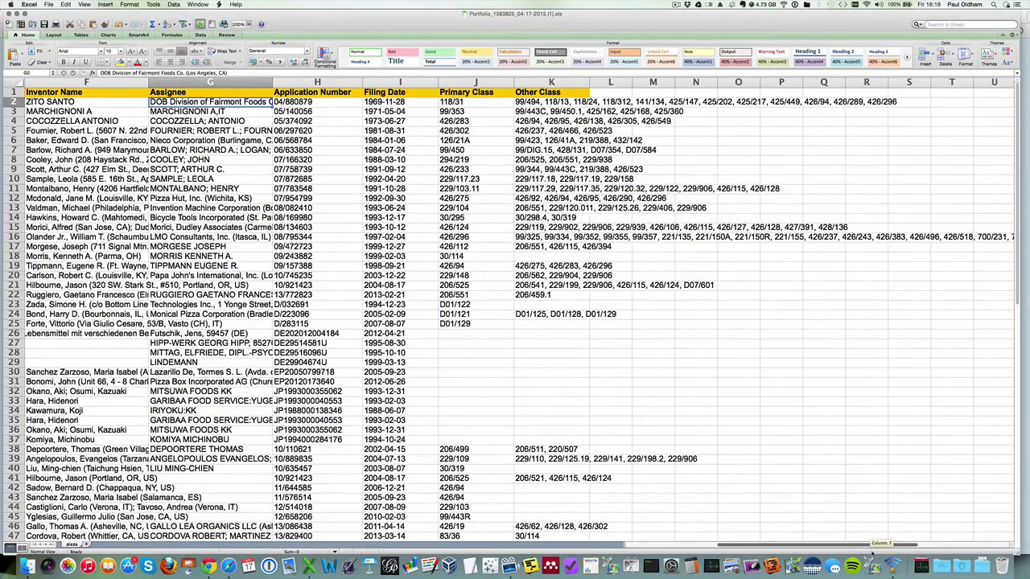
pyautogui.moveTo(1016, 141); pyautogui.dragTo(1020, 98)
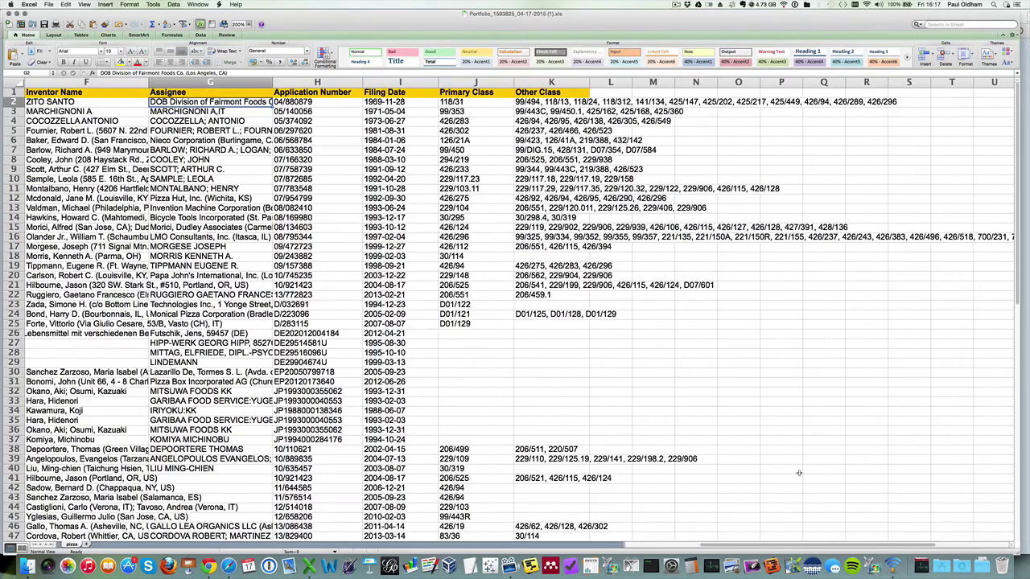
pyautogui.moveTo(849, 547); pyautogui.dragTo(835, 545)
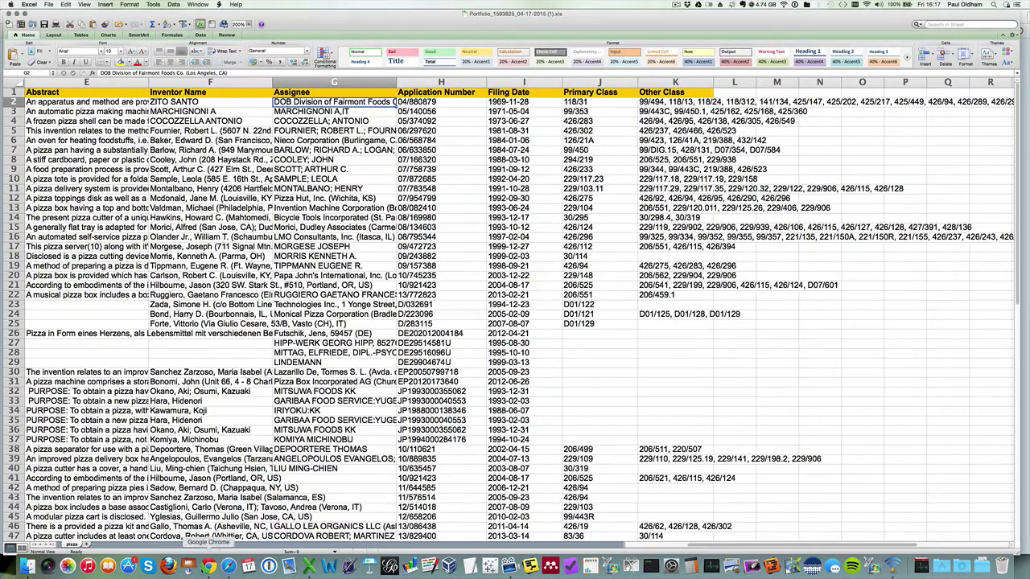
# Switch to Google Chrome and go back to the beginning of the pizza portfolio's document list.
pyautogui.click(209, 565)
pyautogui.scroll(15, 541, 249)
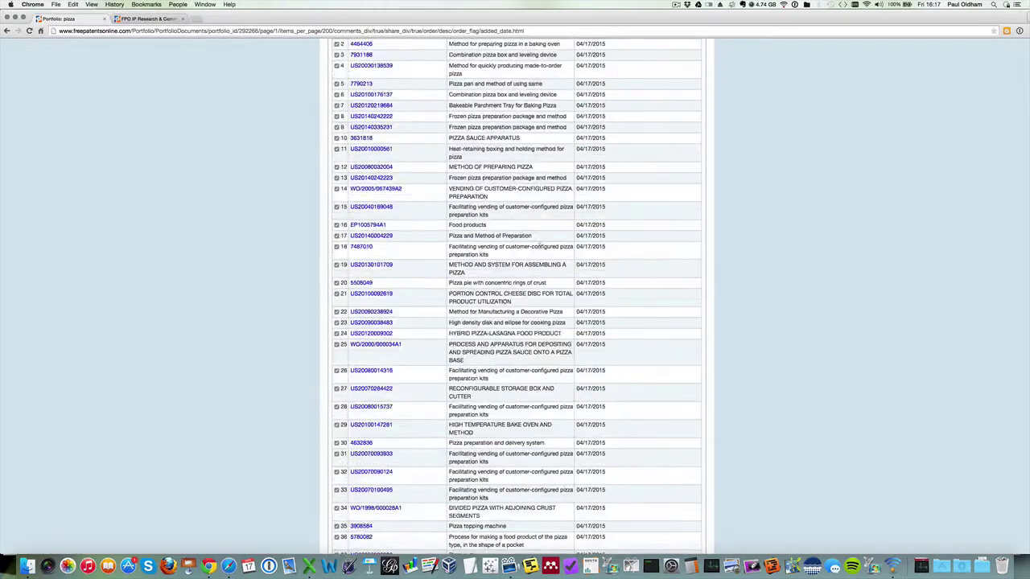